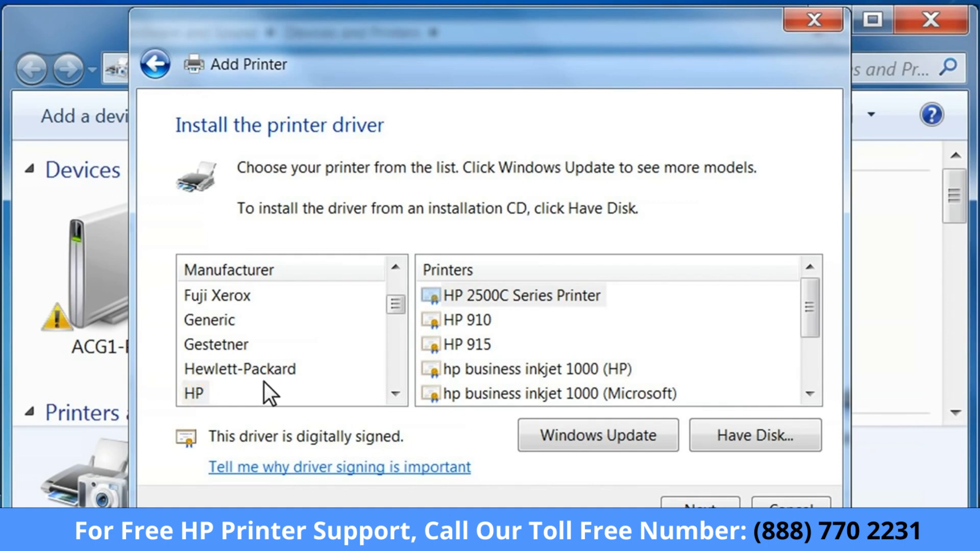
Choose the hp deskjet 990c driver from HP's printer models and continue with the installation
drag(811, 290, 811, 378)
click(541, 368)
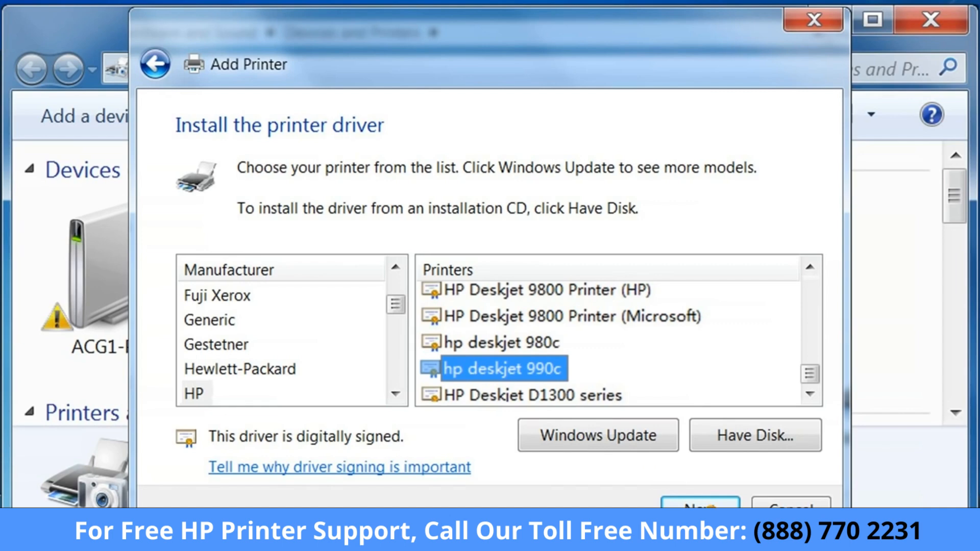
click(707, 507)
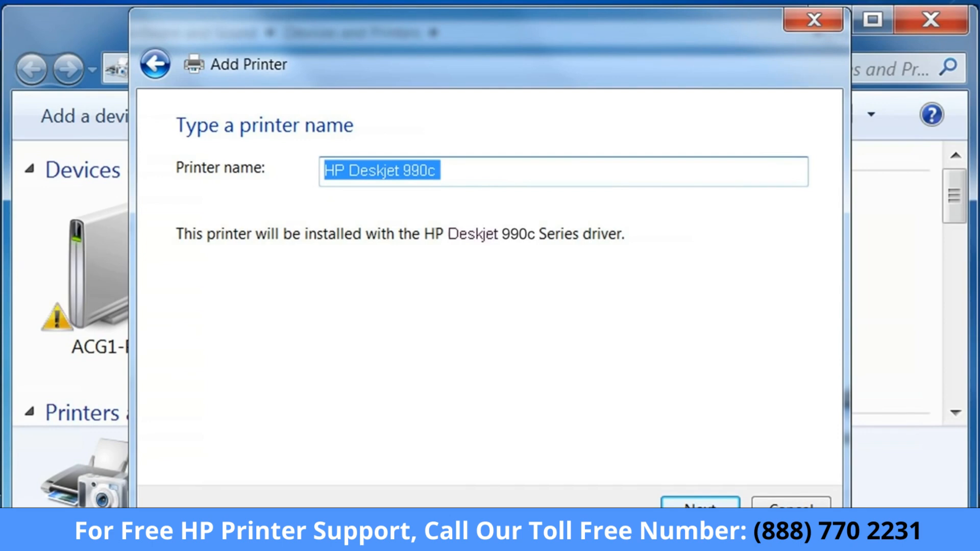
Name the printer HP Deskjet 6122 and accept sharing it on the network under the suggested share name
key(BackSpace)
text(HP De)
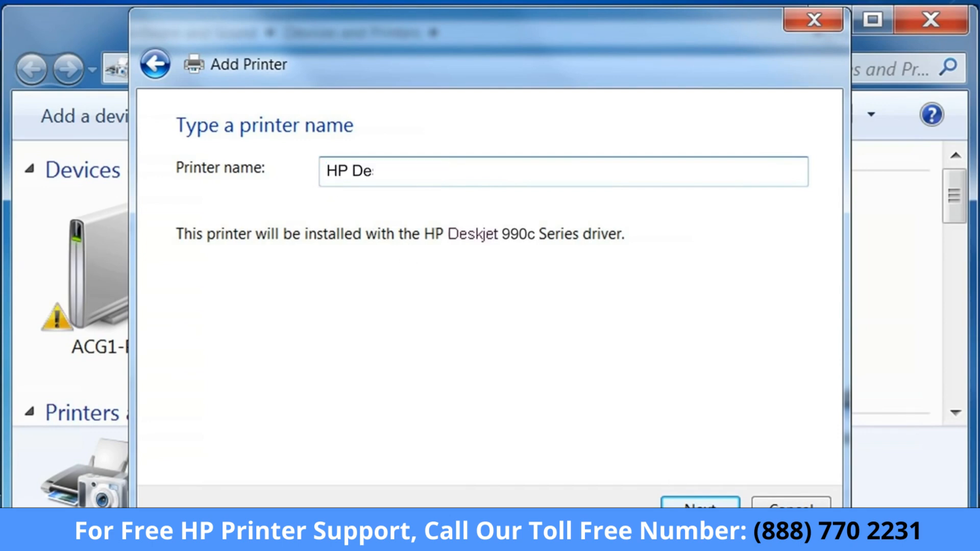
text(skjet 6122)
click(700, 504)
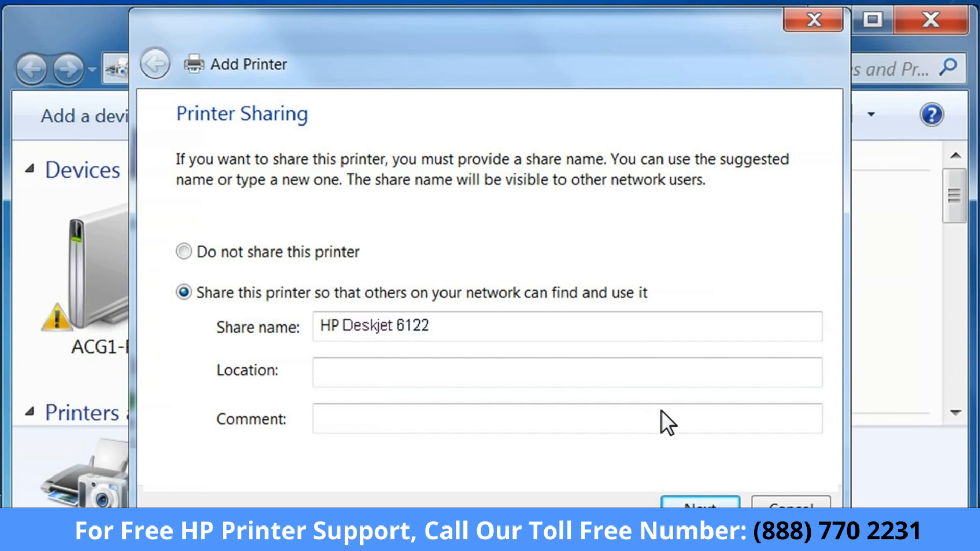
click(711, 505)
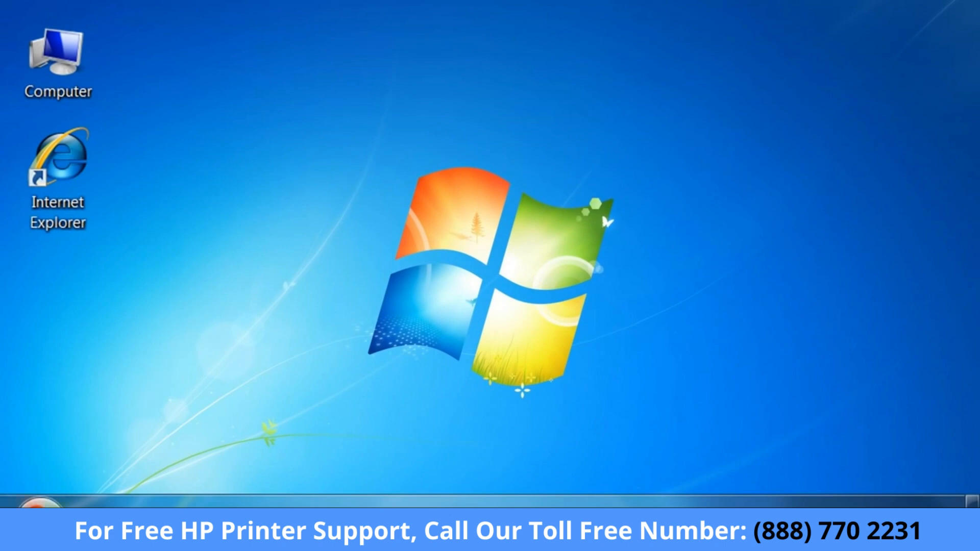
Open the printer properties of the hp deskjet 6122 from Devices and Printers
click(39, 504)
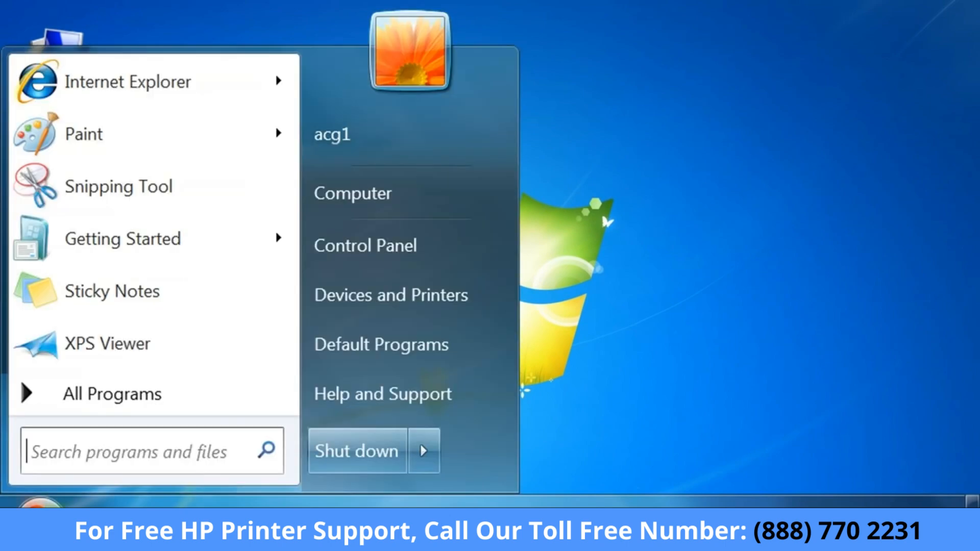
click(451, 295)
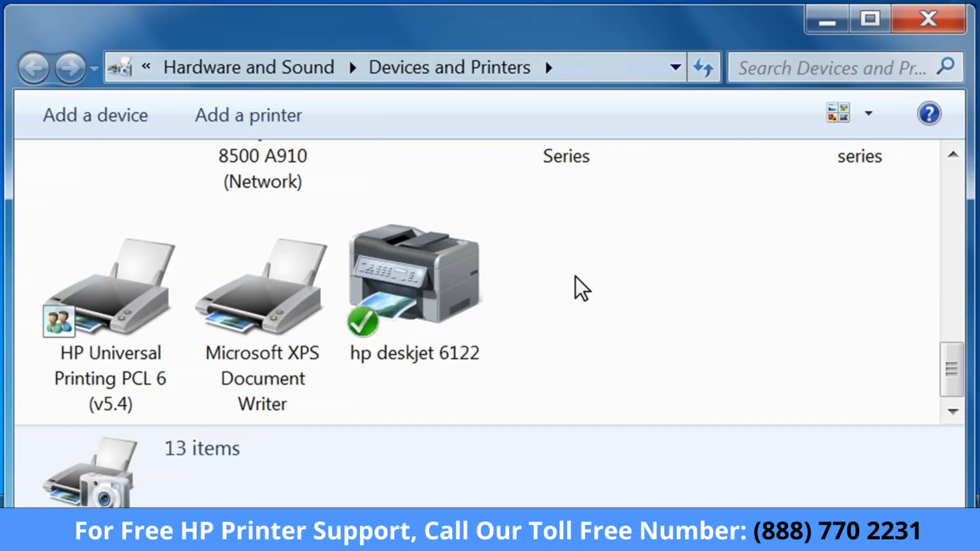
click(484, 280)
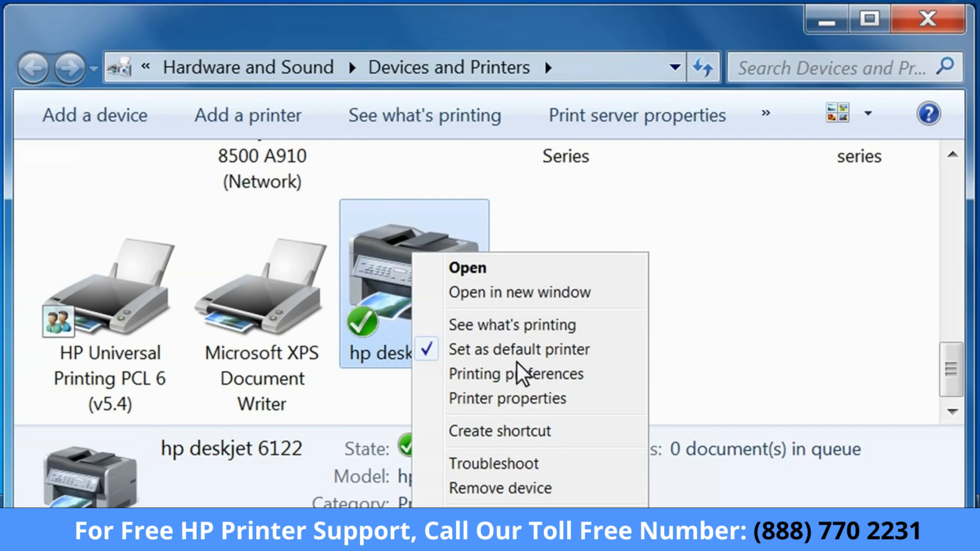
click(543, 399)
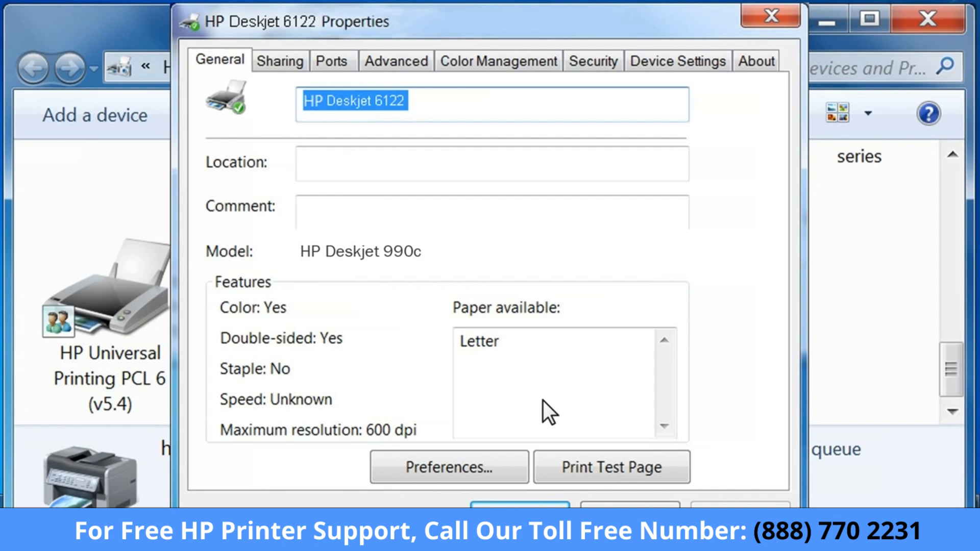
Assign the HP Deskjet 6122 to the USB002 virtual printer port
click(331, 63)
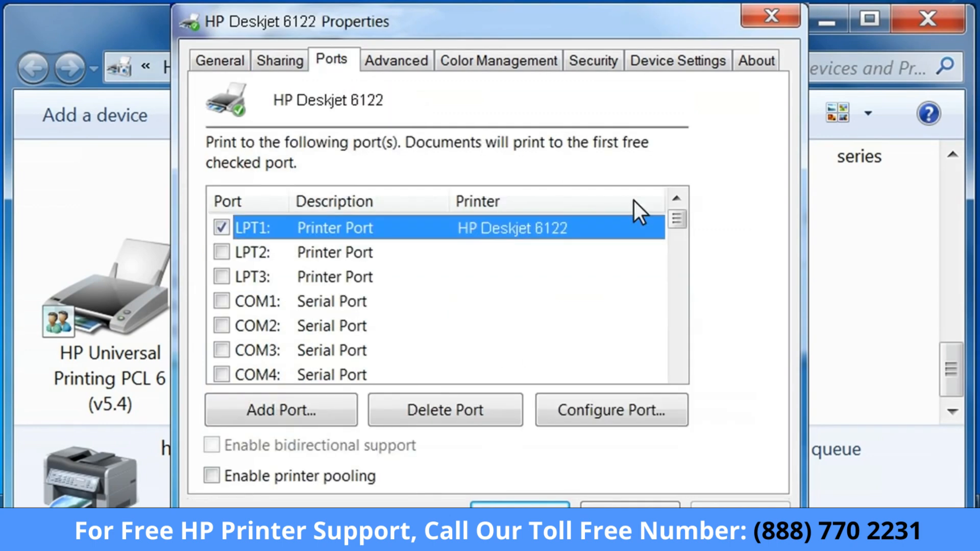
drag(677, 219, 679, 265)
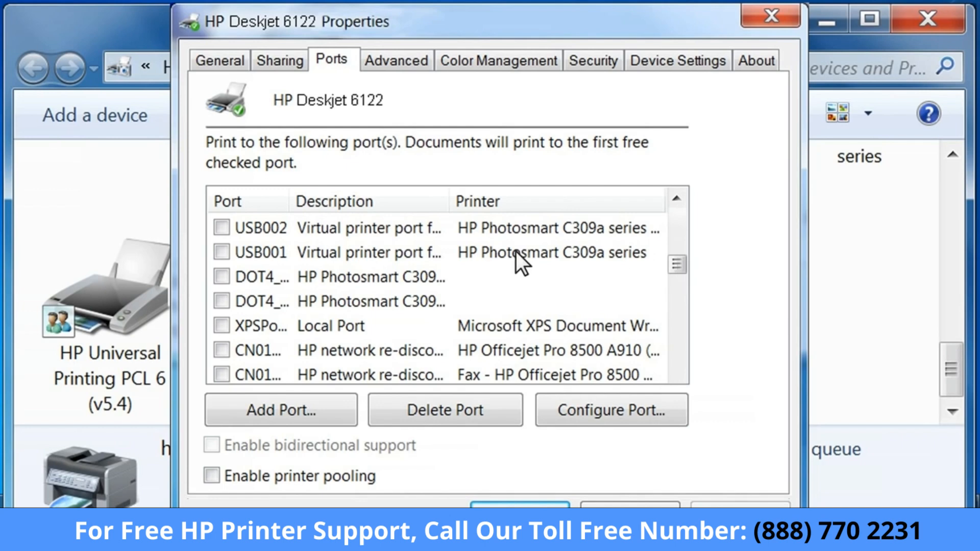
click(222, 227)
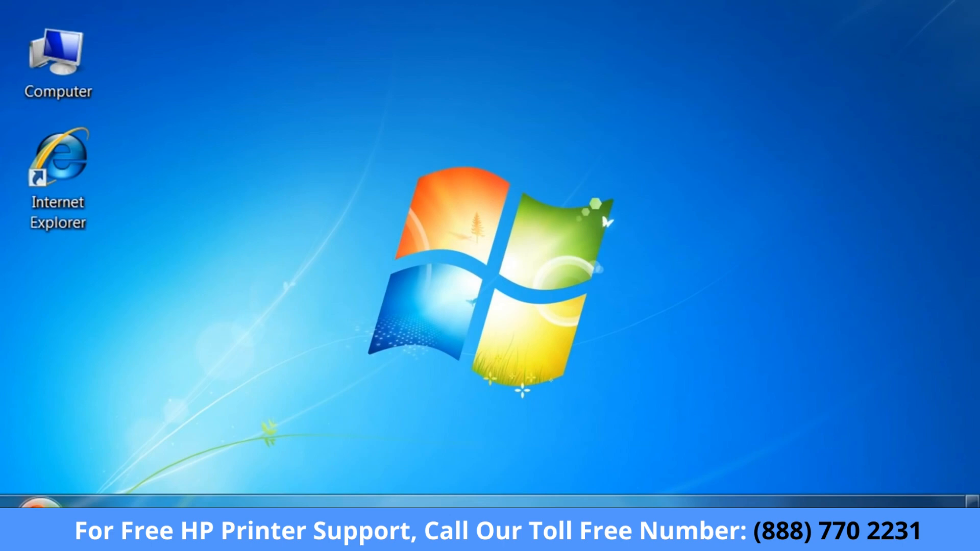
Open Computer Management for this computer and show its Device Manager
click(39, 503)
right_click(376, 192)
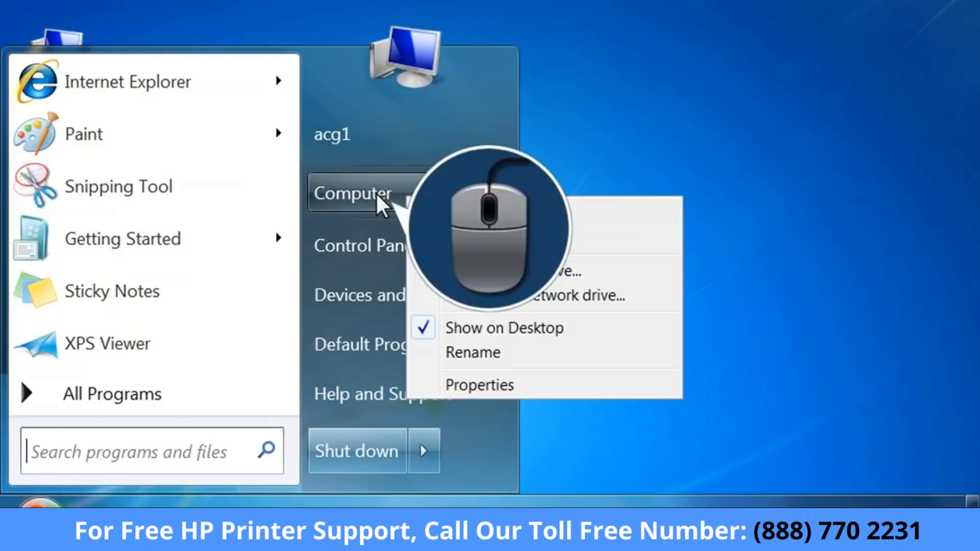
click(484, 236)
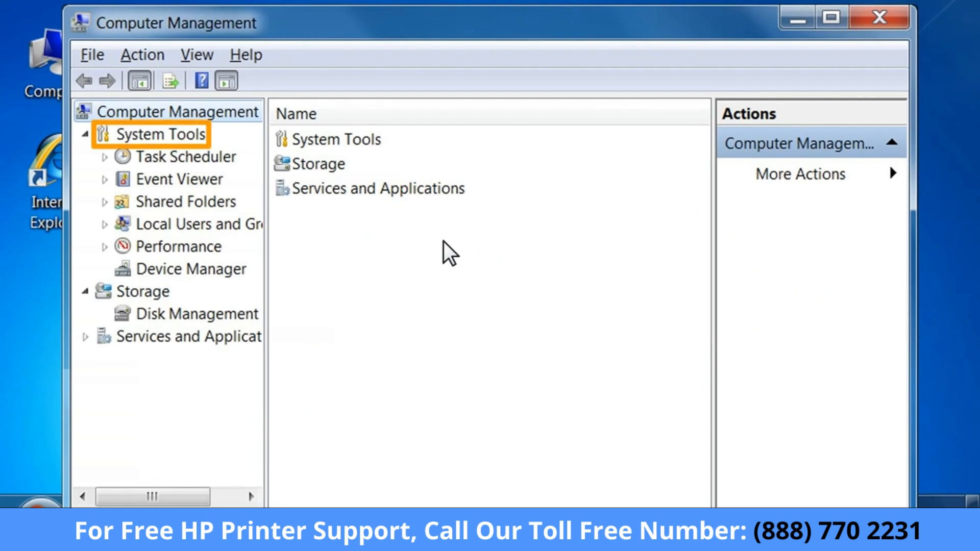
click(220, 272)
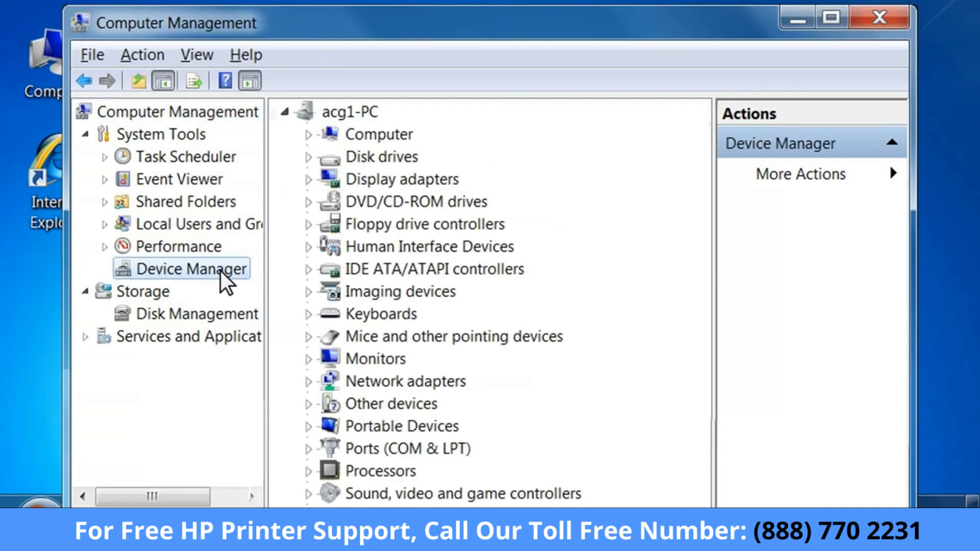
Start updating the driver of the HPDeskjet 990c under Other devices, choosing to pick from the drivers on the computer
double_click(422, 404)
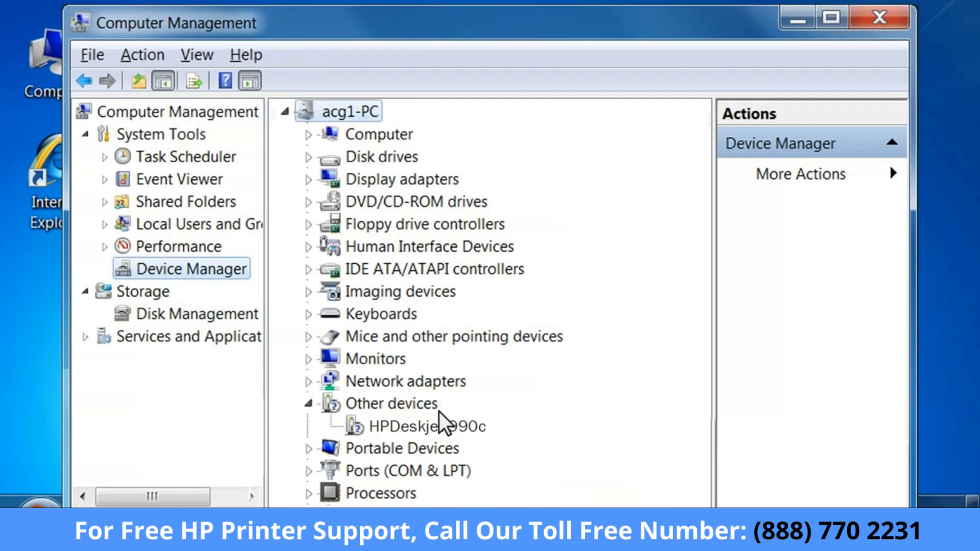
right_click(483, 429)
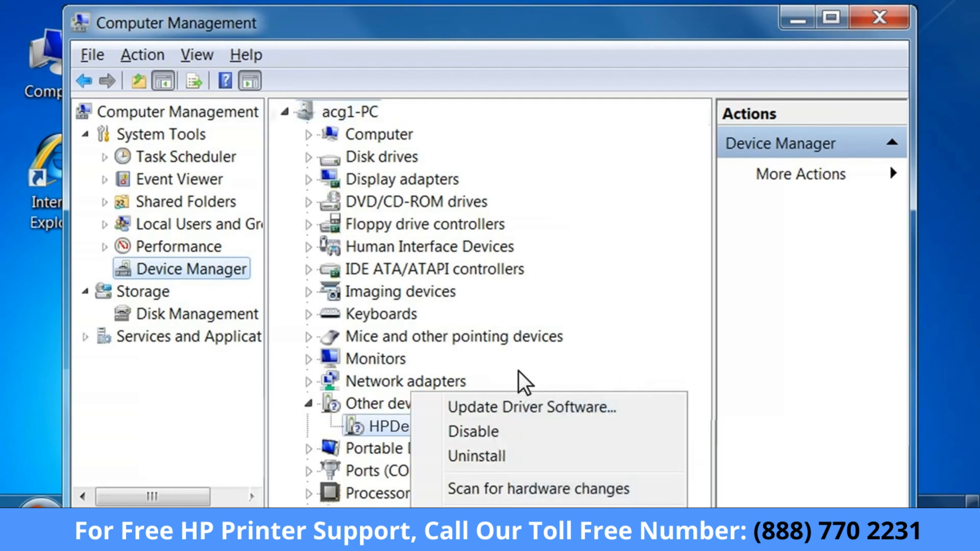
click(580, 407)
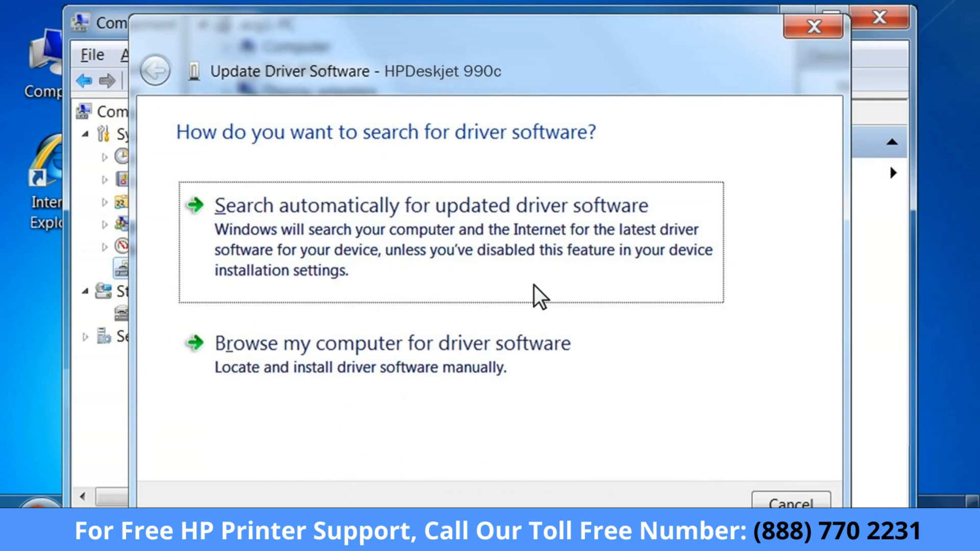
click(510, 346)
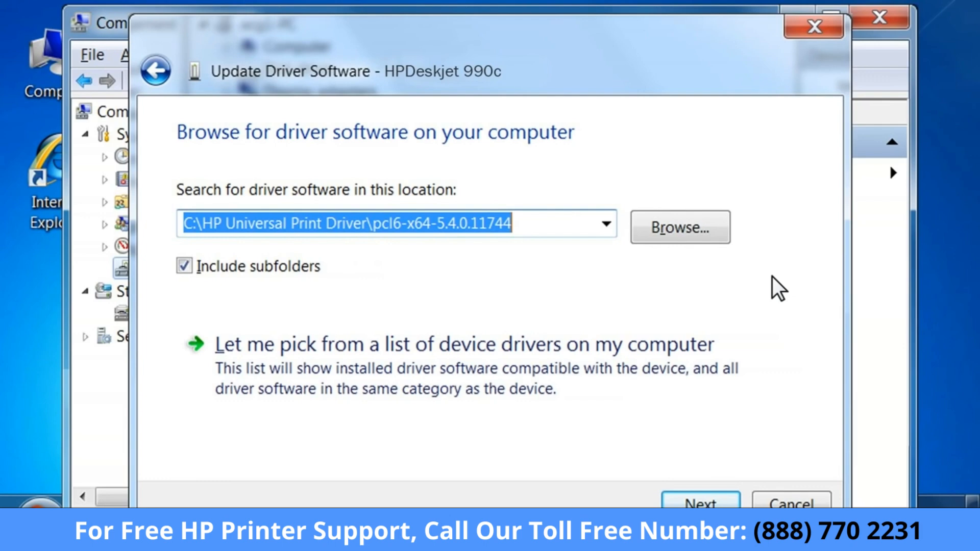
click(573, 345)
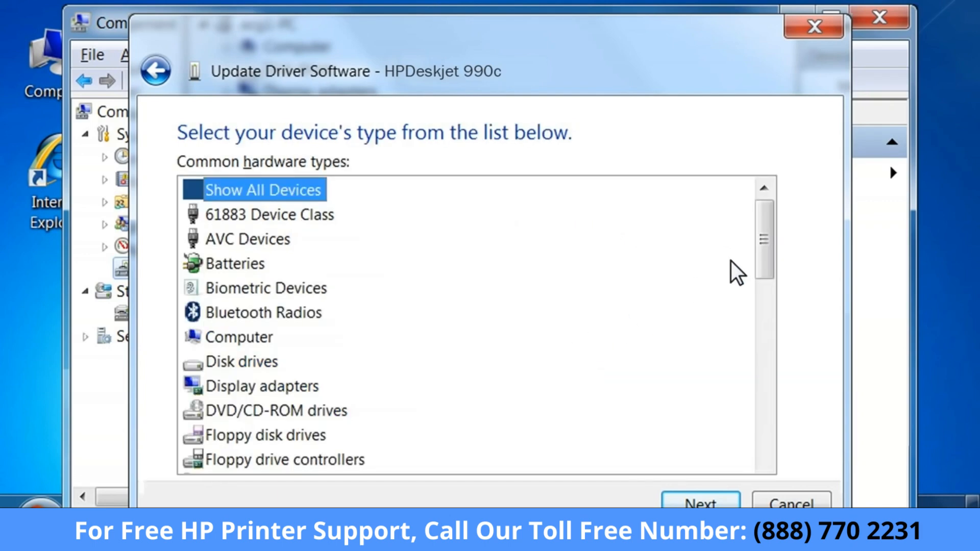
Set the device's hardware type to Printers and continue to the manufacturer and model selection
drag(766, 251, 771, 433)
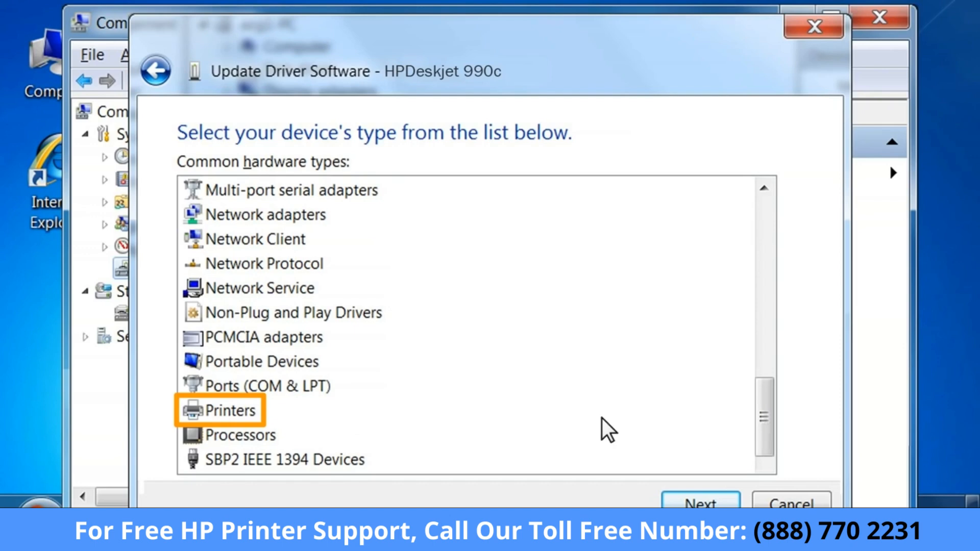
click(239, 411)
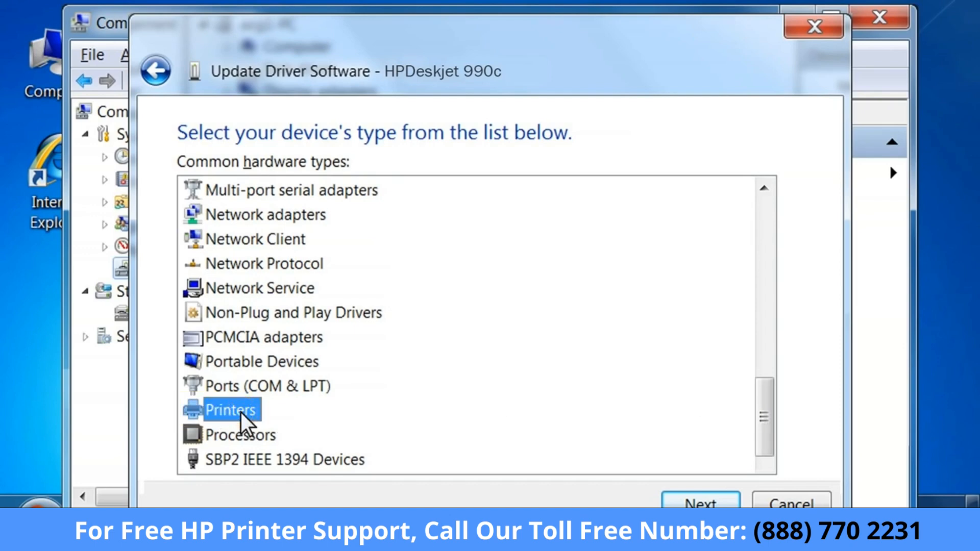
click(710, 502)
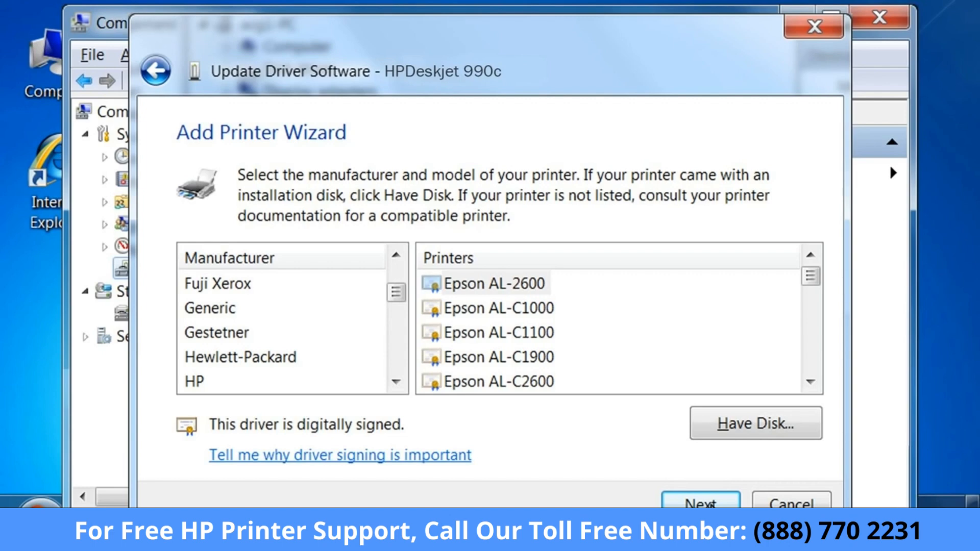
Select HP as manufacturer and hp deskjet 990c as model, and install that driver despite the compatibility warning
click(194, 381)
drag(811, 276, 812, 362)
click(541, 356)
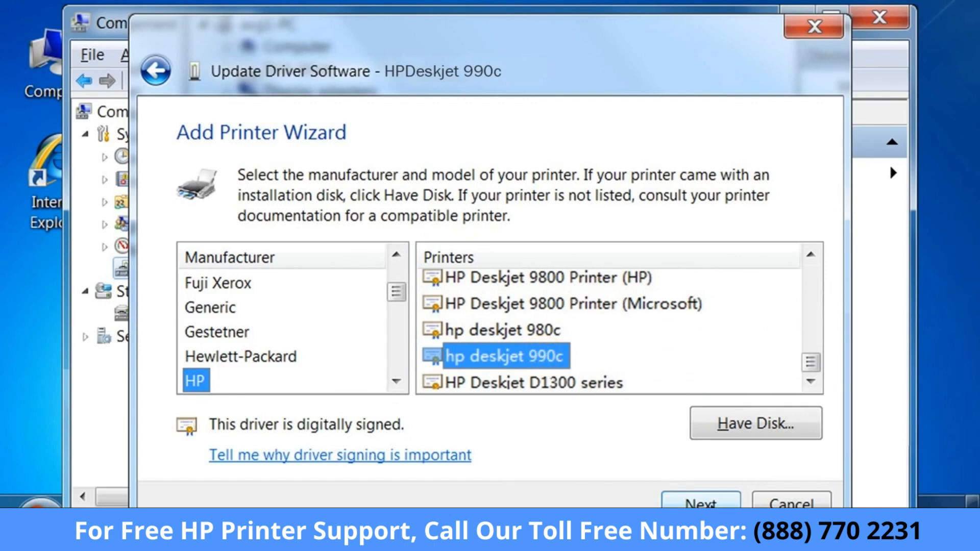
click(701, 503)
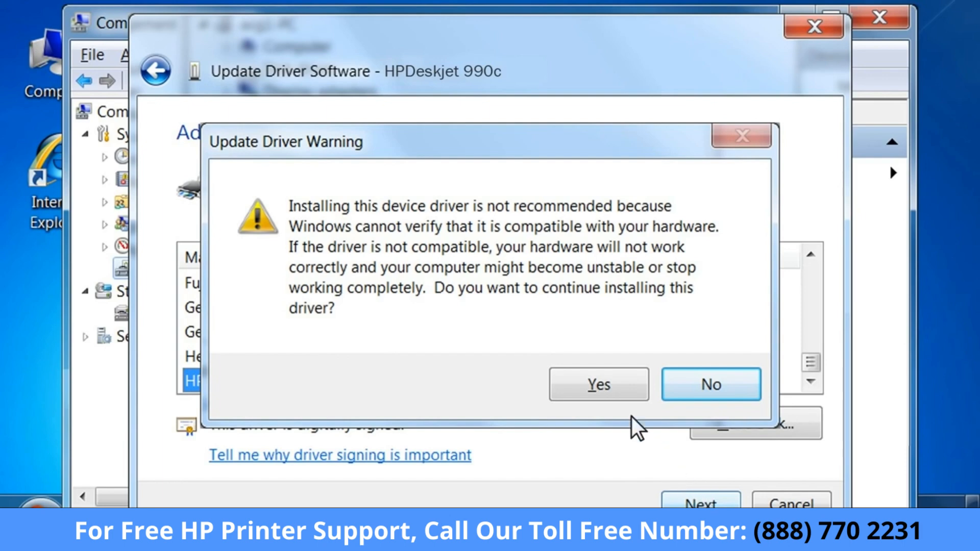
click(607, 387)
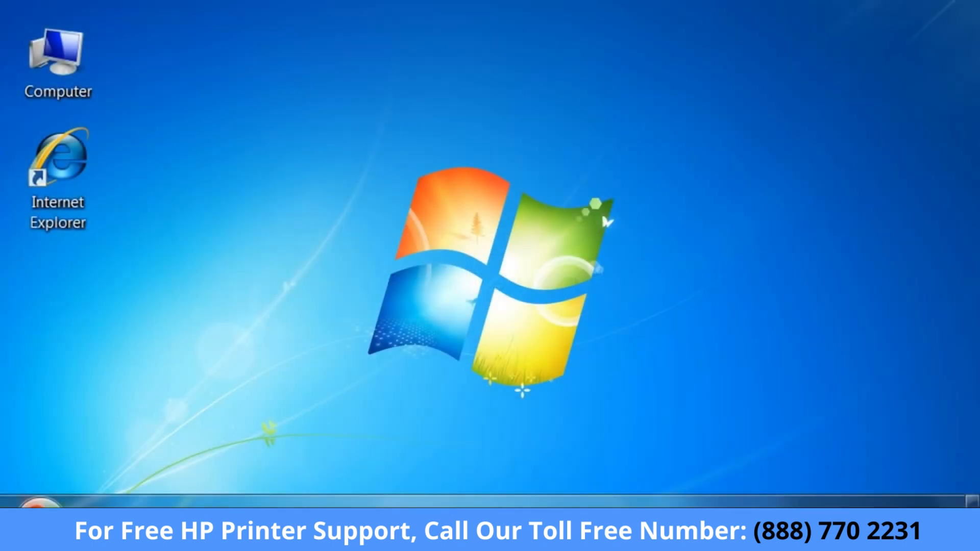
Return to Devices and Printers and open the printer properties of the hp deskjet 6122
click(38, 503)
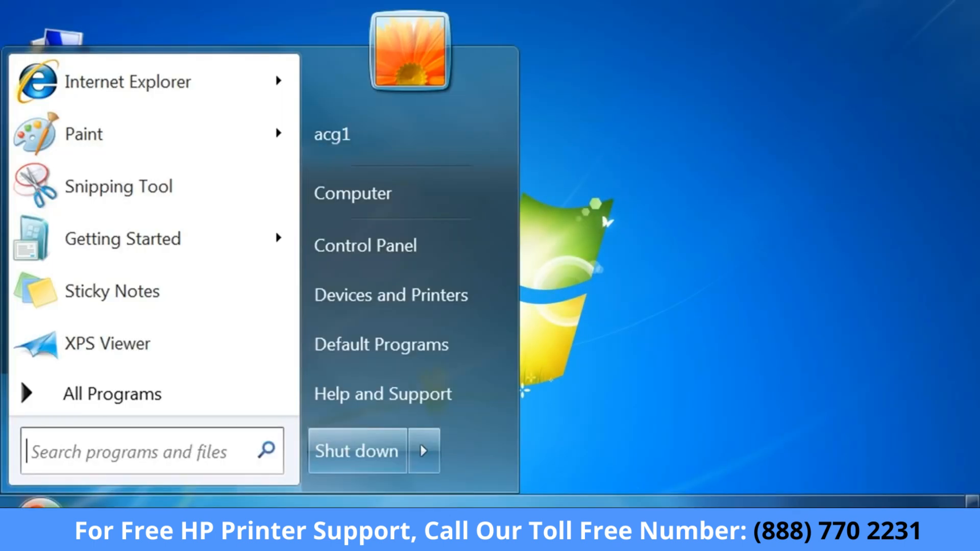
click(450, 295)
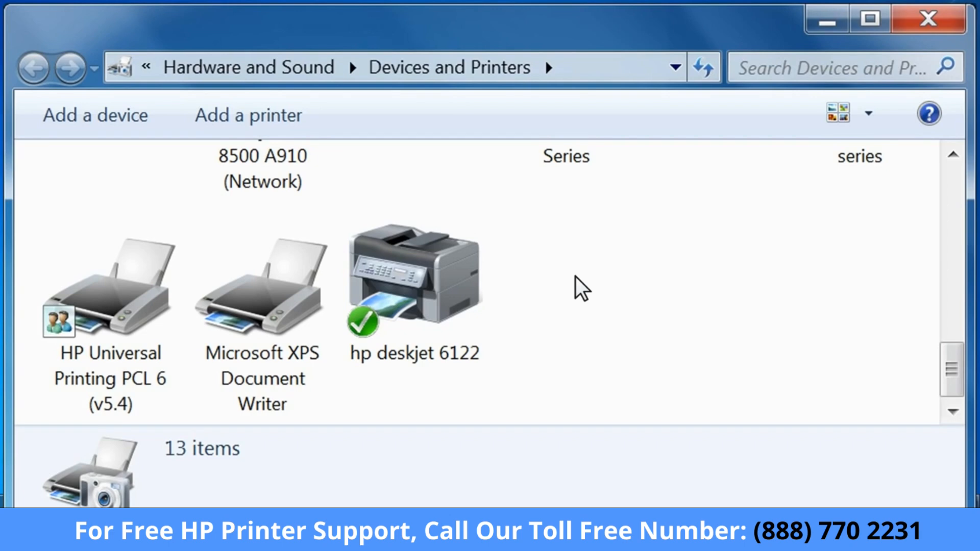
right_click(457, 275)
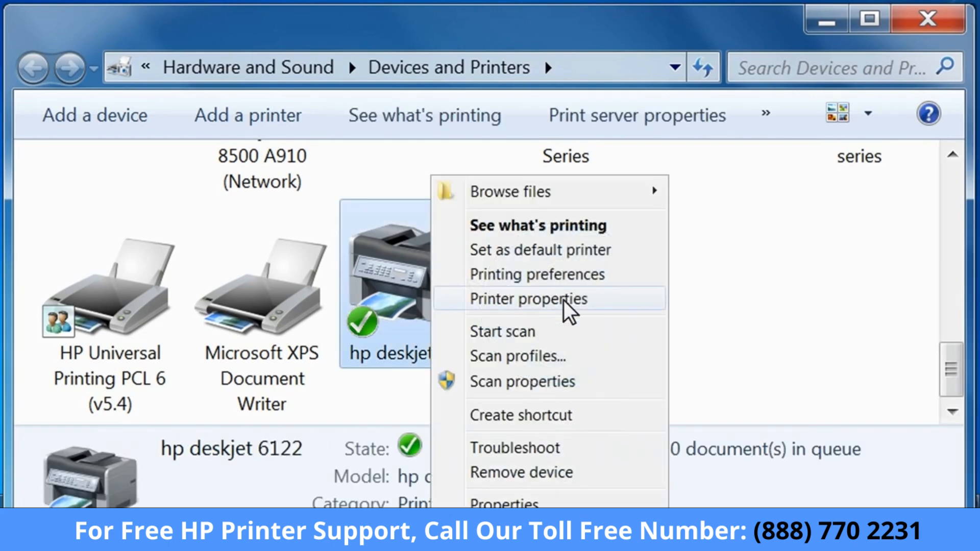
click(564, 300)
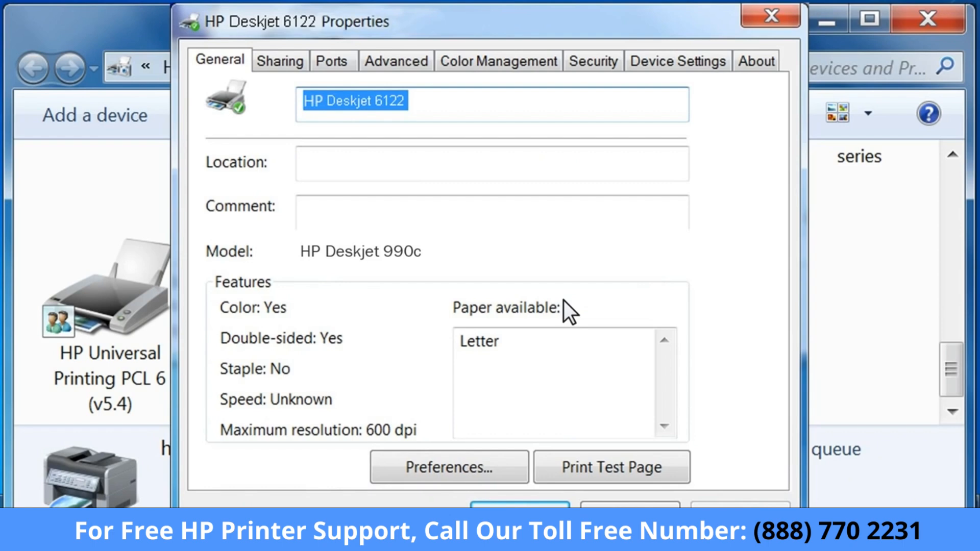